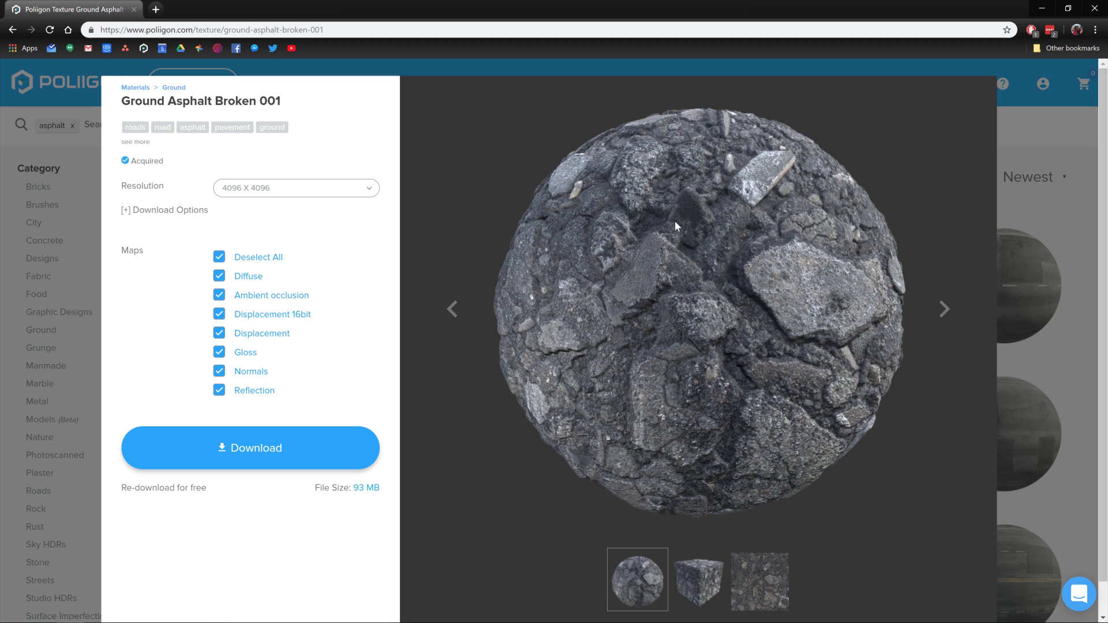
Keep the asphalt texture resolution at 4096 X 4096 in Poliigon.
click(258, 187)
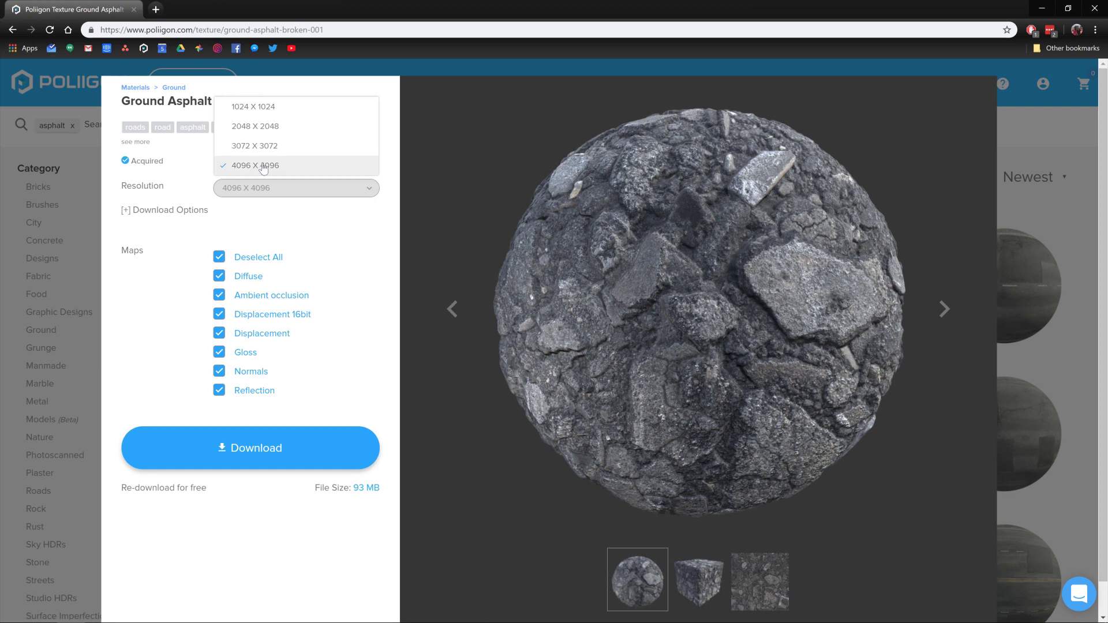
click(340, 228)
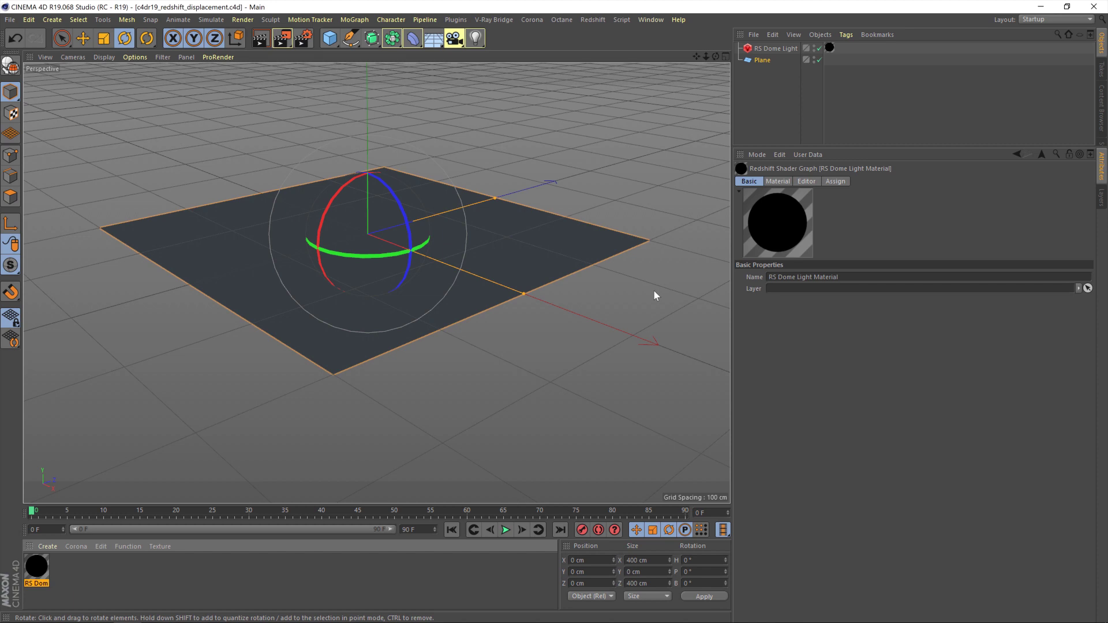
Point the Poliigon Material Converter at the GroundAsphaltBroken001 textures folder.
scroll(628, 316, up, 3)
scroll(626, 314, down, 3)
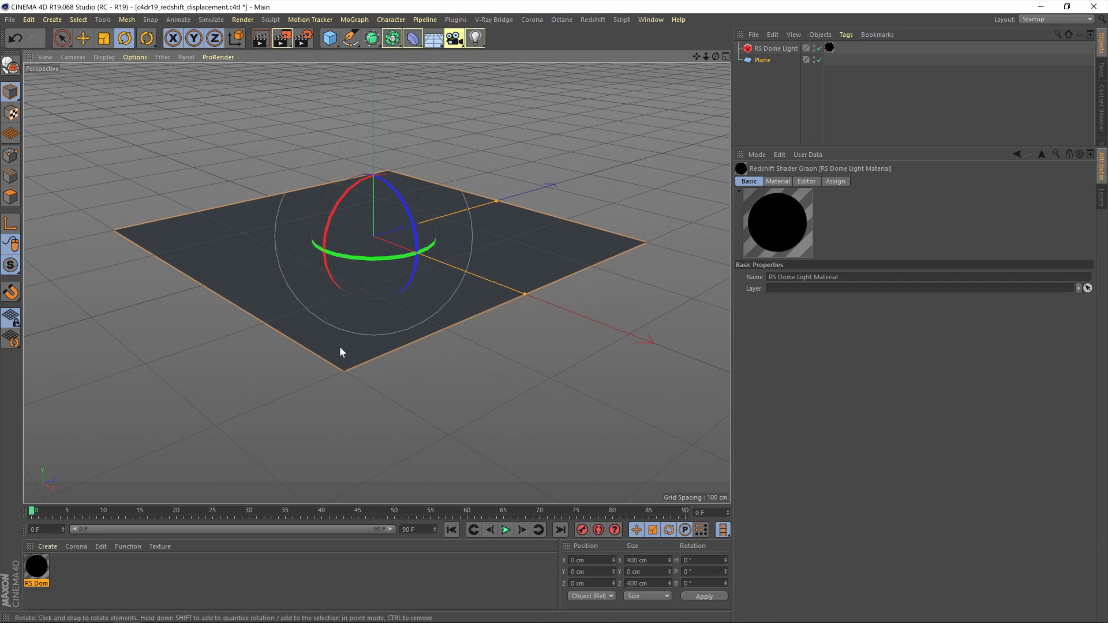
click(459, 20)
click(502, 74)
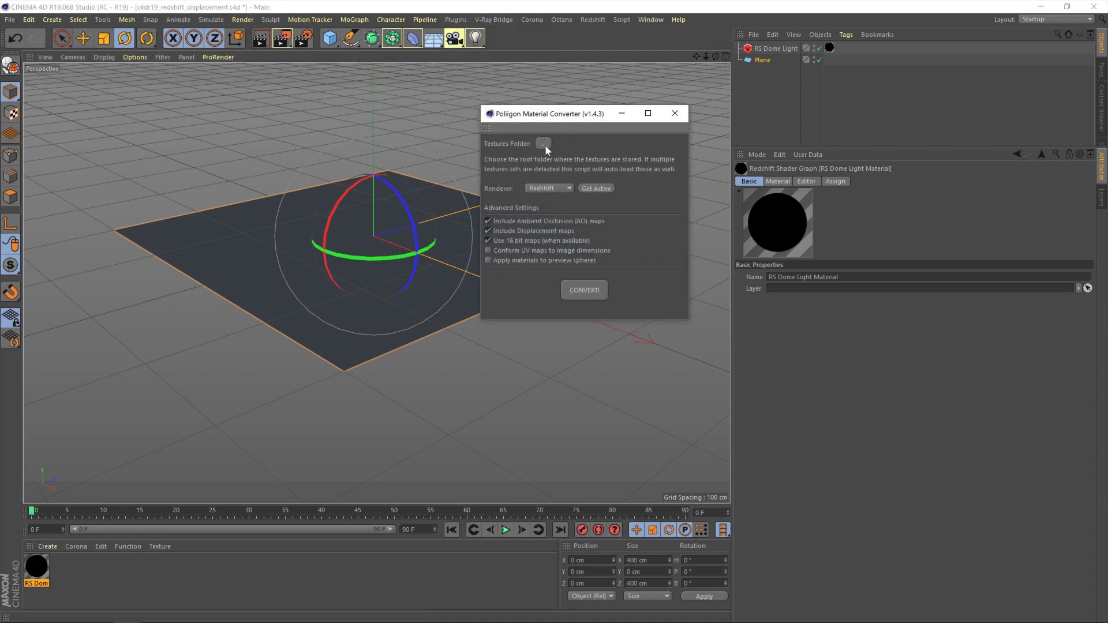
click(543, 144)
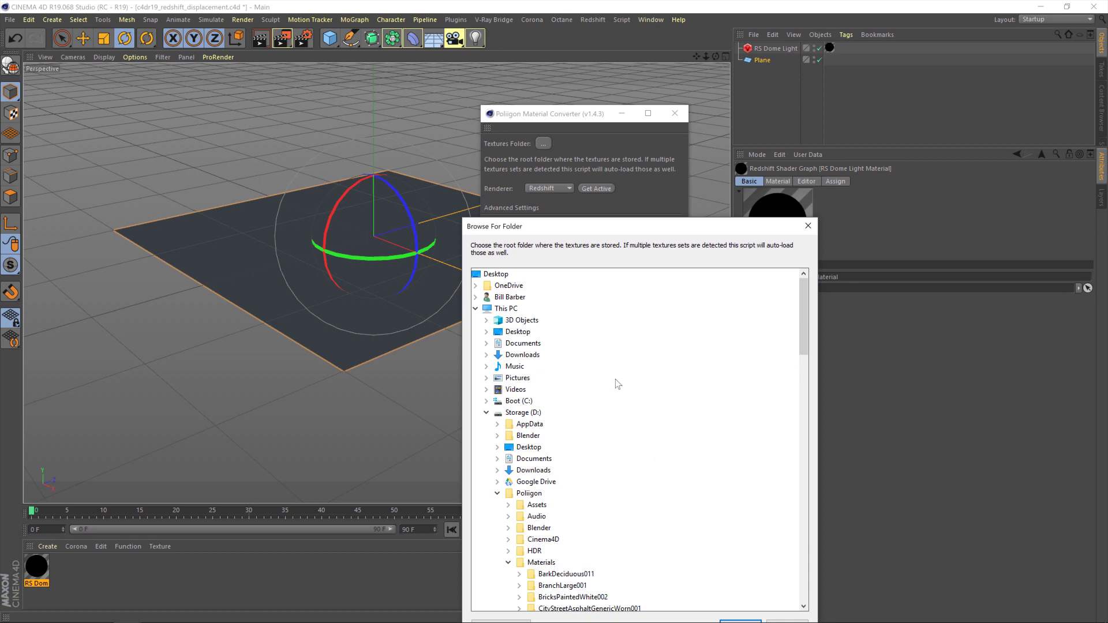
scroll(583, 404, down, 15)
scroll(727, 441, down, 18)
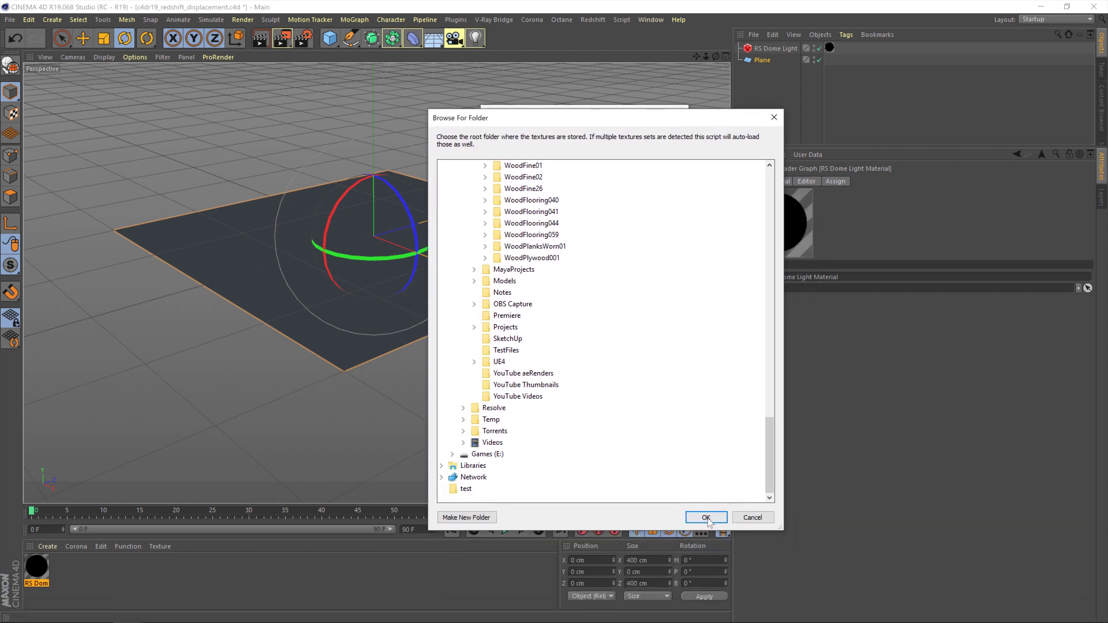
click(705, 517)
Convert the textures to a Redshift material and drag it onto the Plane.
click(592, 287)
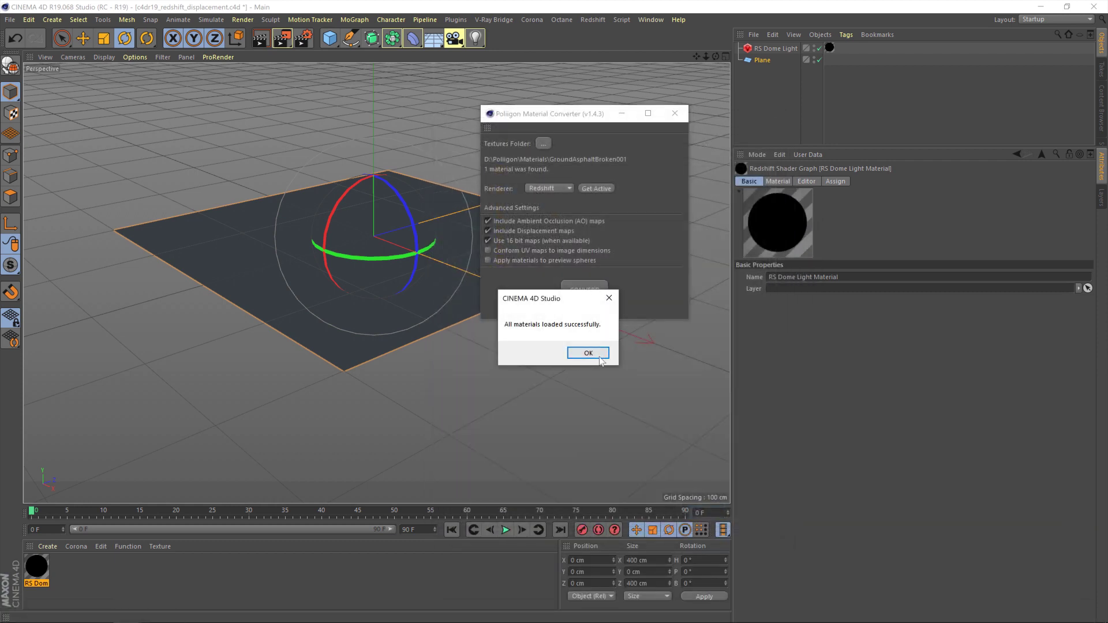
click(590, 353)
click(675, 113)
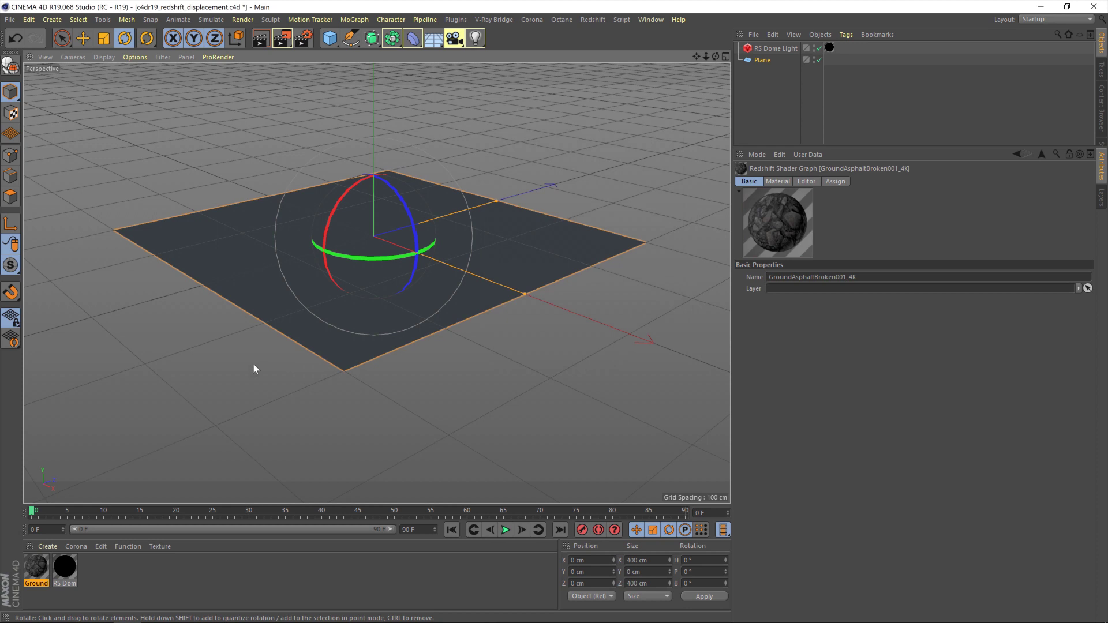
drag(36, 565, 532, 260)
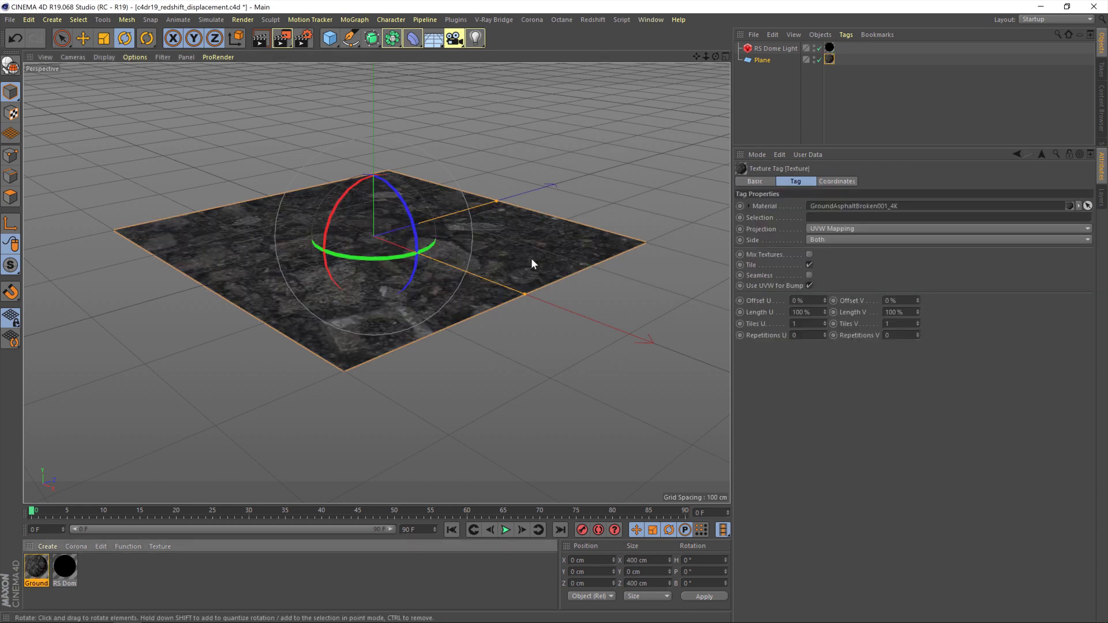
Set the texture tag's Tiles U to 3 so the asphalt repeats.
text(3)
key(Return)
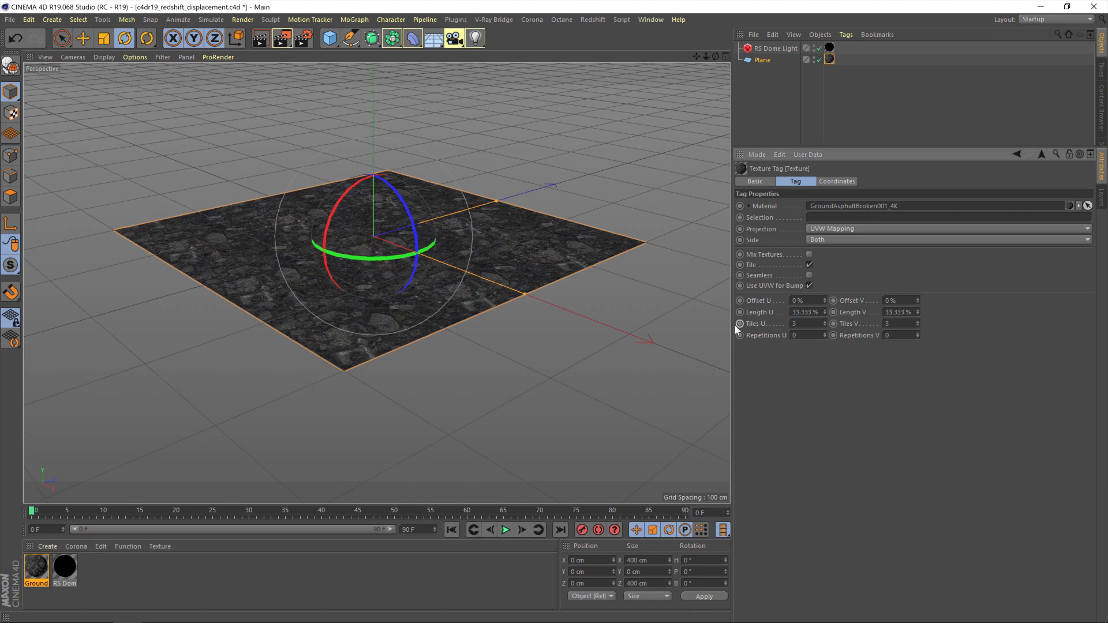
scroll(418, 283, up, 10)
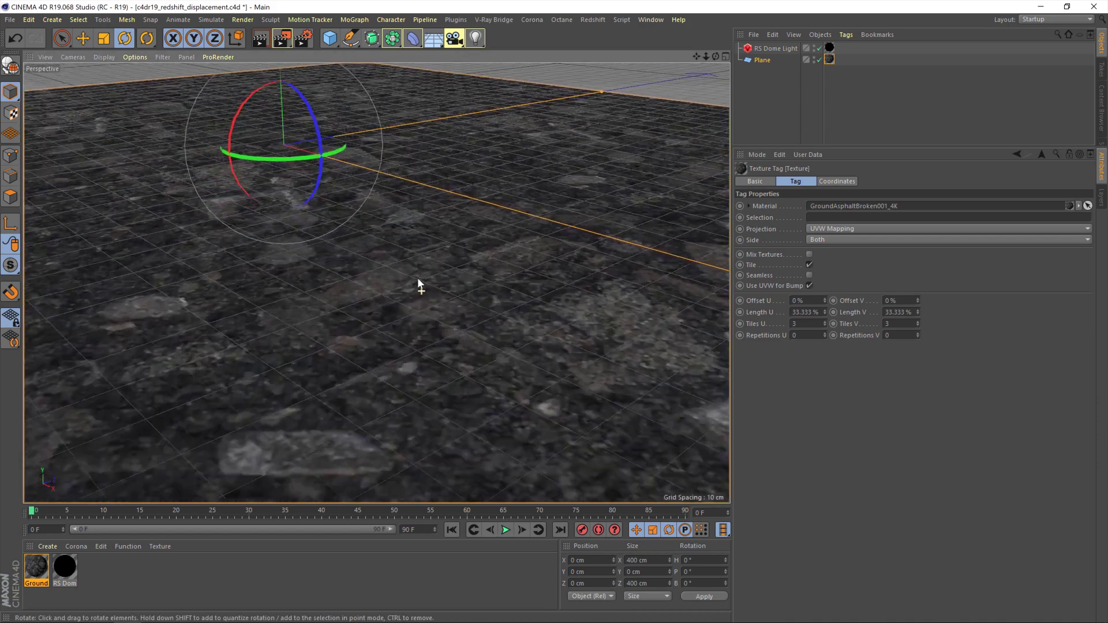
scroll(417, 278, down, 10)
Orbit the view around the textured plane and start a Shift+R render.
scroll(417, 279, up, 5)
alt+drag(417, 278, 586, 306)
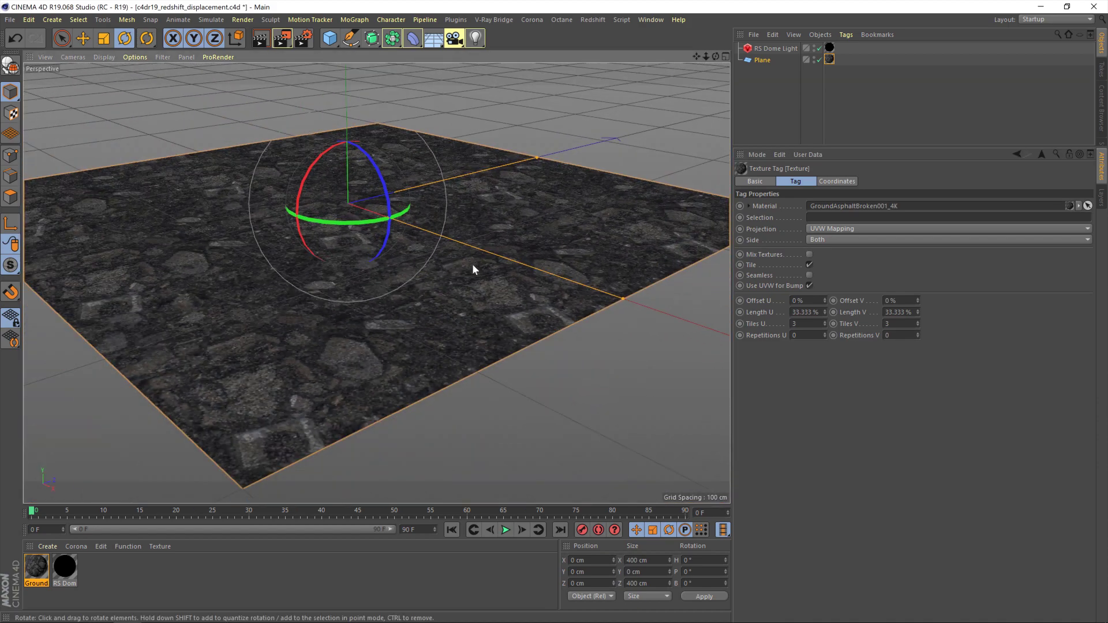
scroll(554, 310, up, 8)
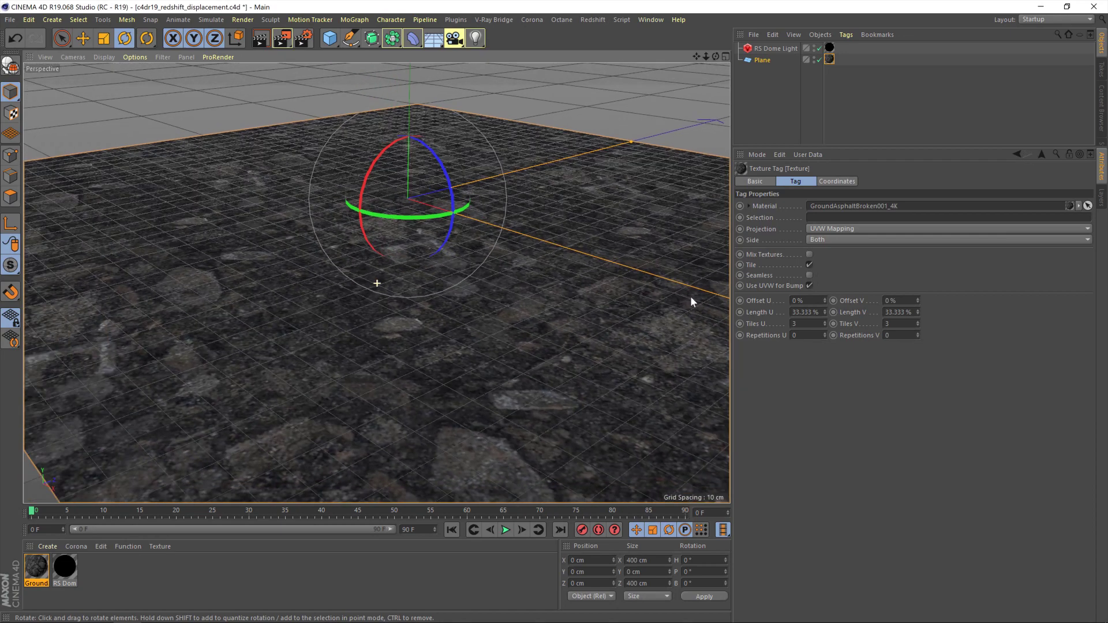
alt+drag(691, 300, 583, 247)
key(shift+r)
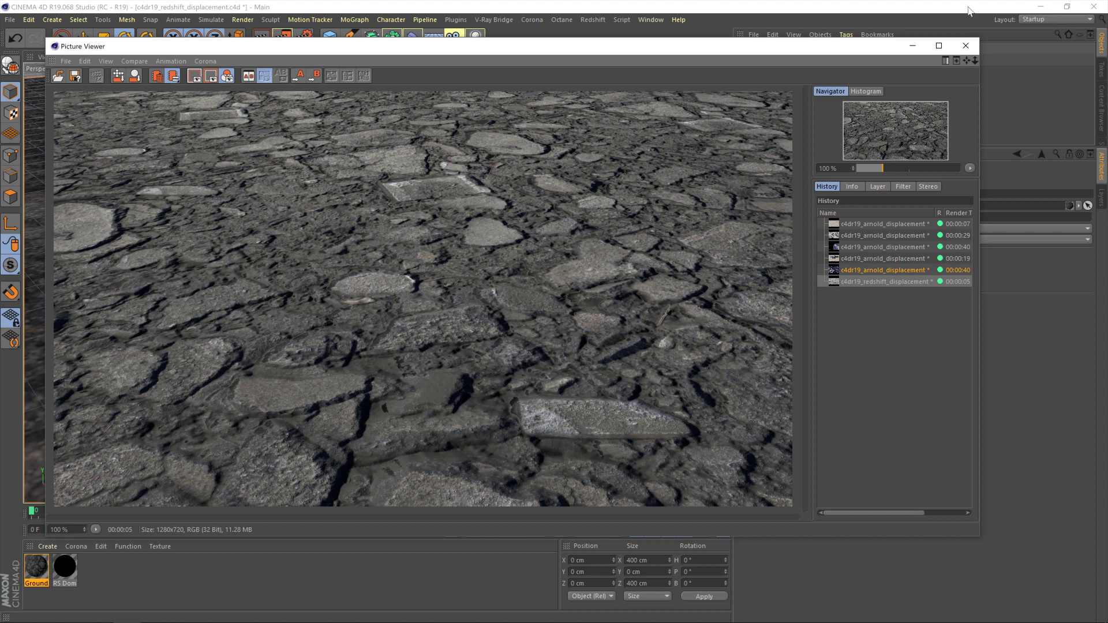
Close the render window and open the Ground material for editing.
key(alt+F4)
double_click(37, 567)
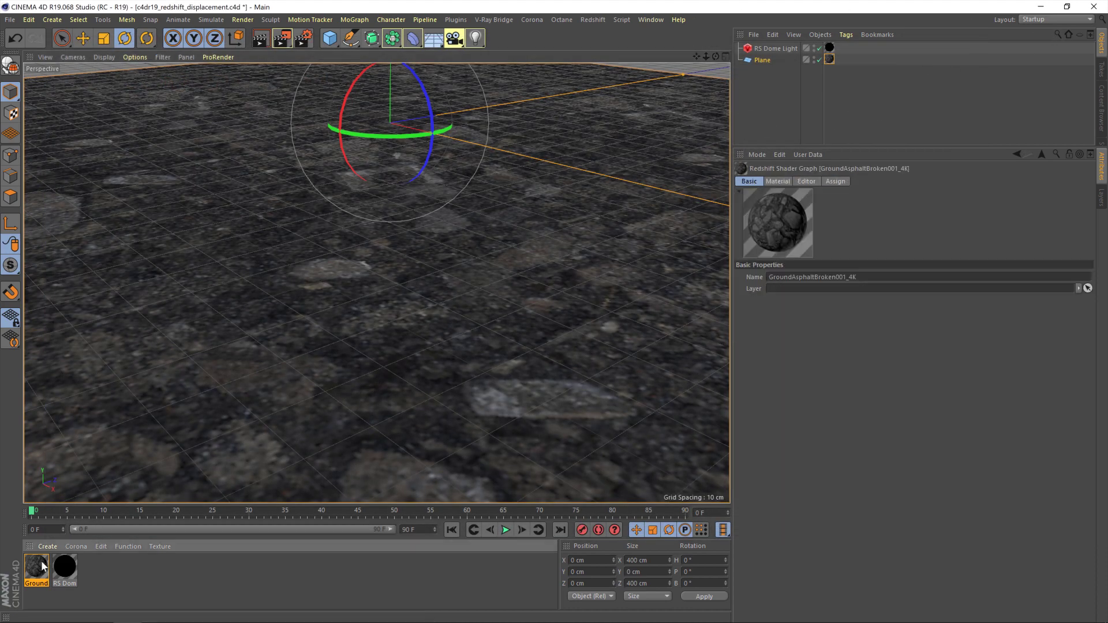
Open the Ground material's node graph, enlarged to show all nodes.
click(335, 119)
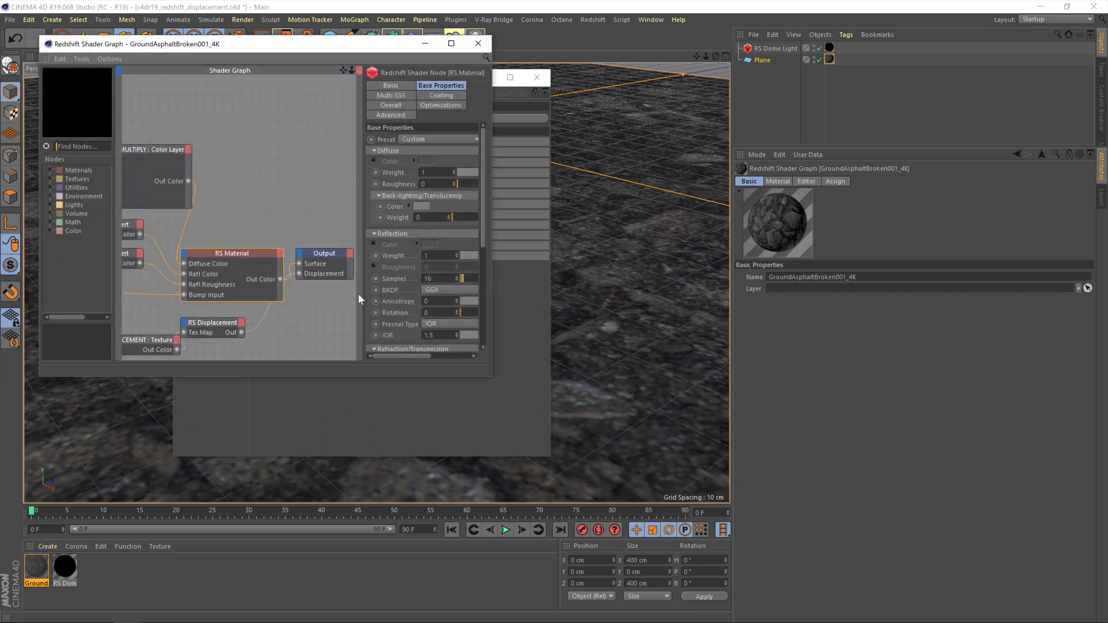
drag(494, 376, 995, 548)
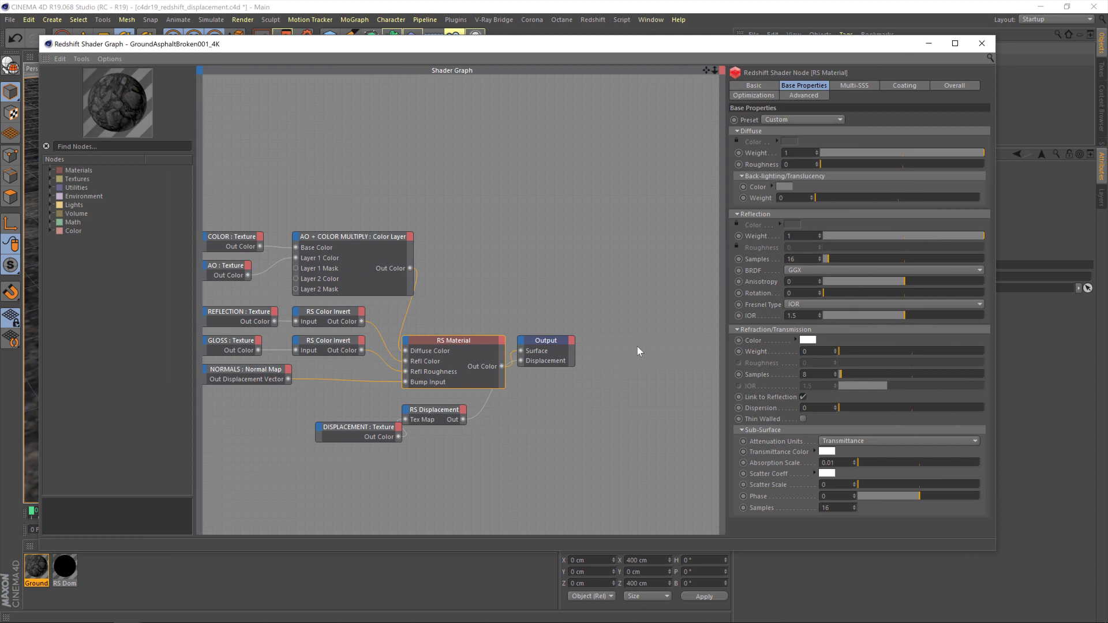
scroll(493, 407, up, 3)
scroll(483, 414, down, 3)
Rearrange the Displacement, RS Material and Output nodes, then close the graph and Material Editor.
drag(341, 425, 309, 429)
click(424, 406)
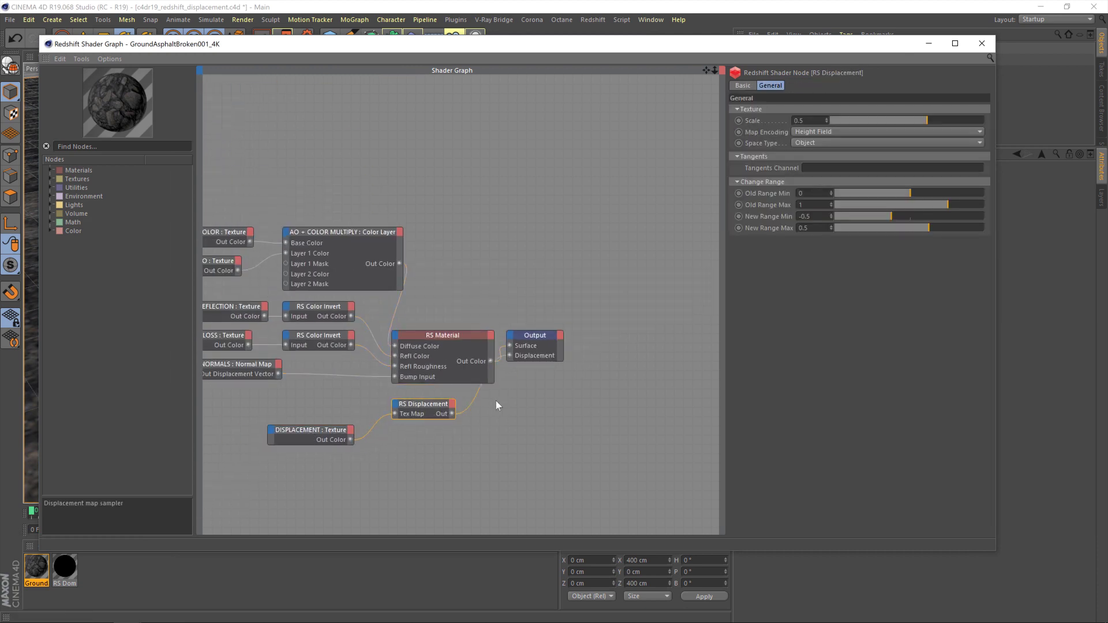
drag(443, 337, 472, 268)
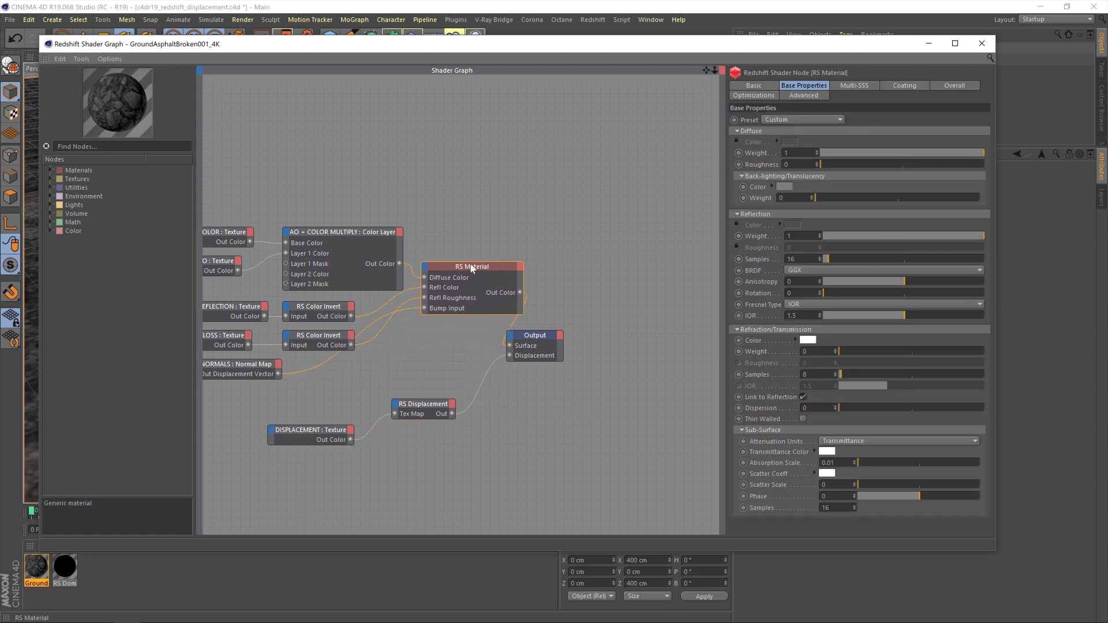
drag(534, 335, 588, 316)
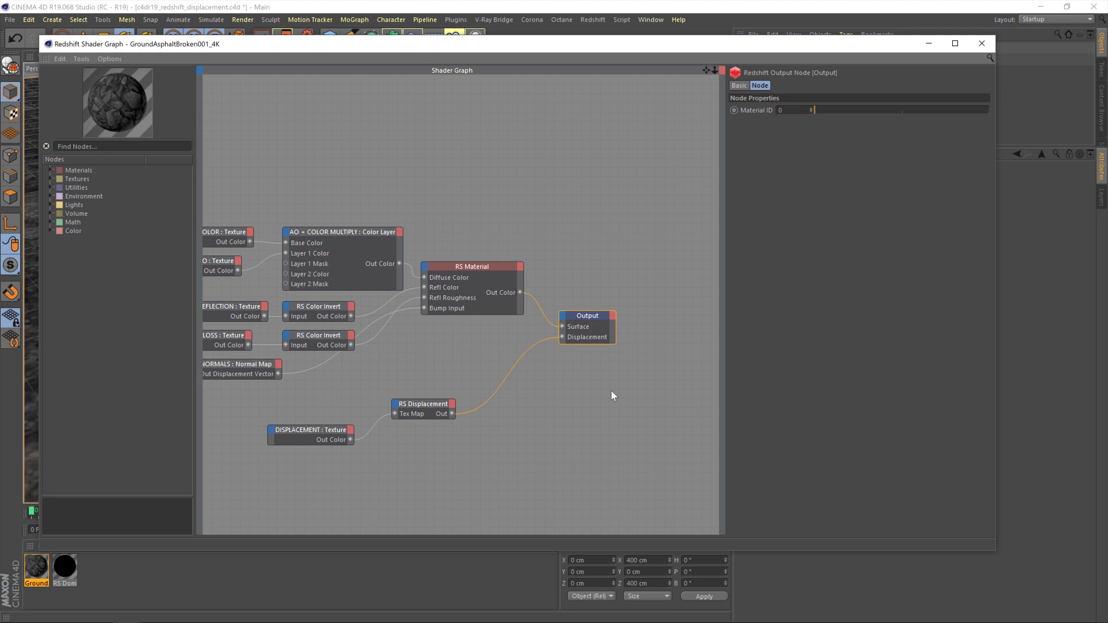
click(981, 43)
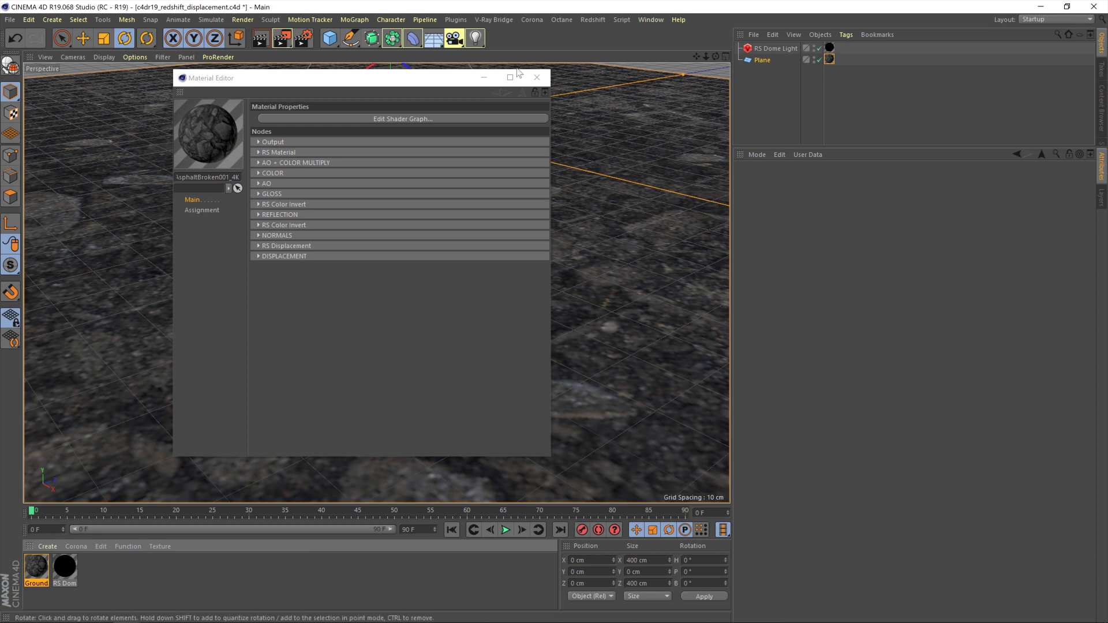
click(537, 78)
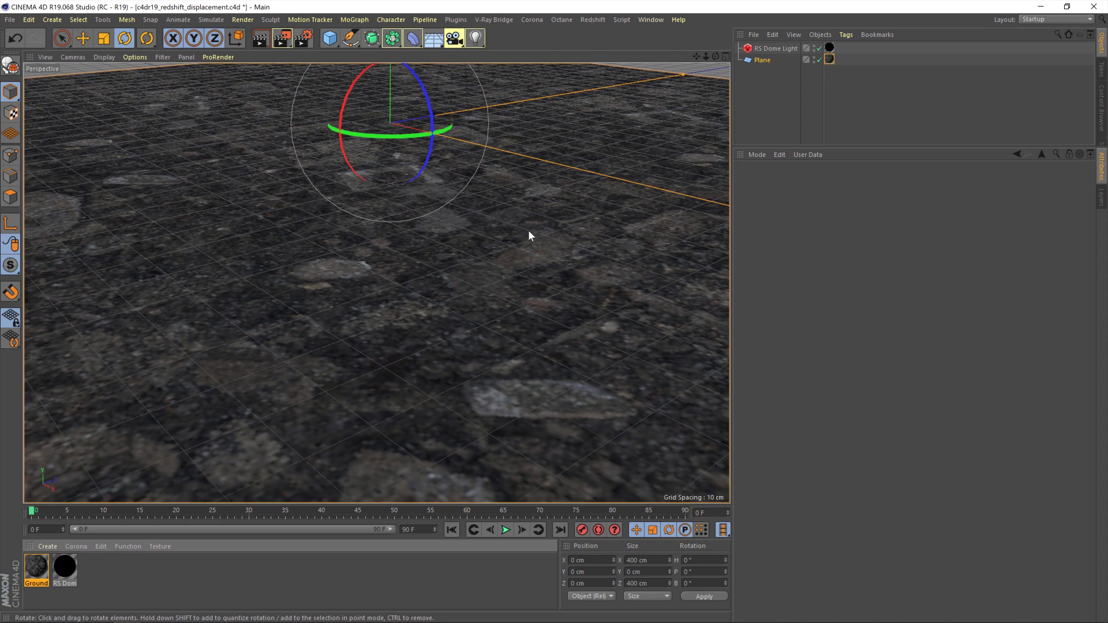
Add a Redshift Object tag to the Plane and browse its settings pages.
right_click(763, 61)
mouse_move(826, 183)
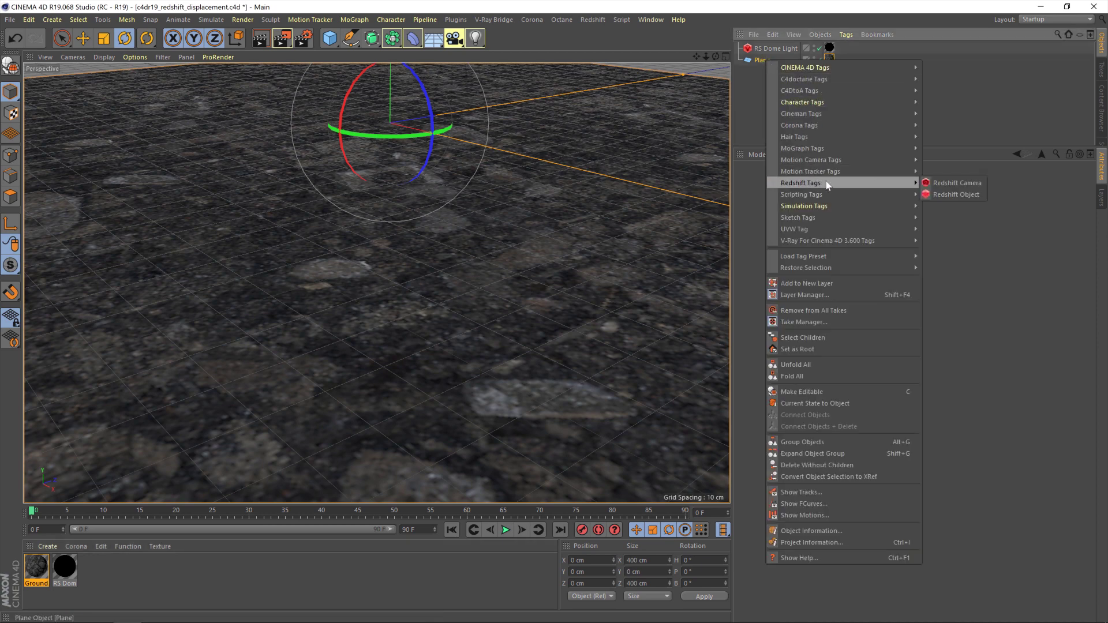
click(960, 196)
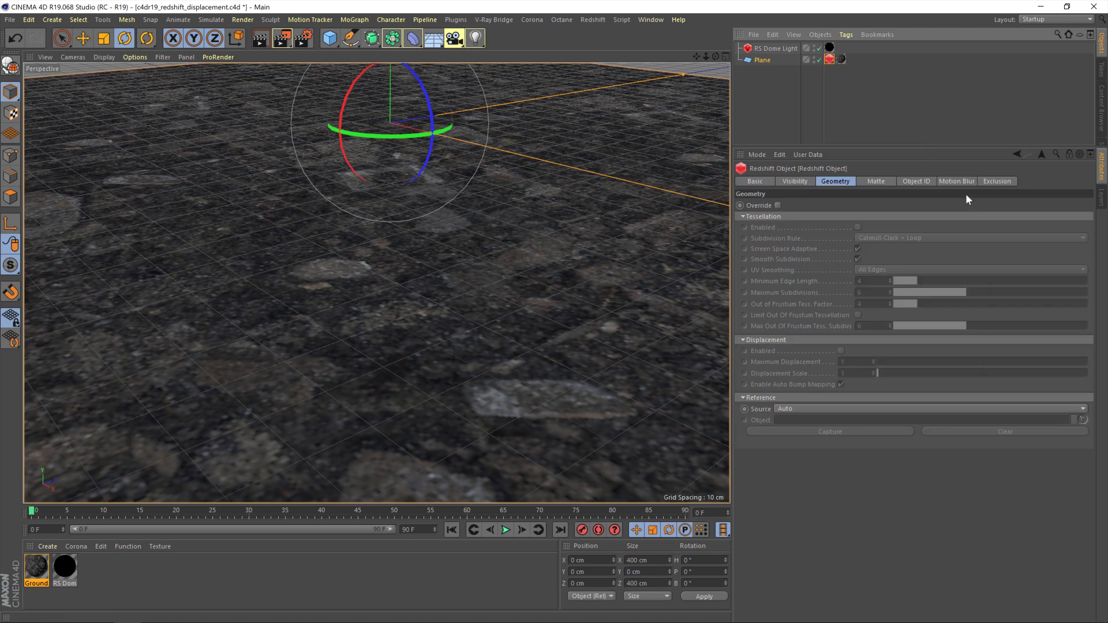
click(802, 181)
click(875, 181)
click(916, 181)
click(997, 181)
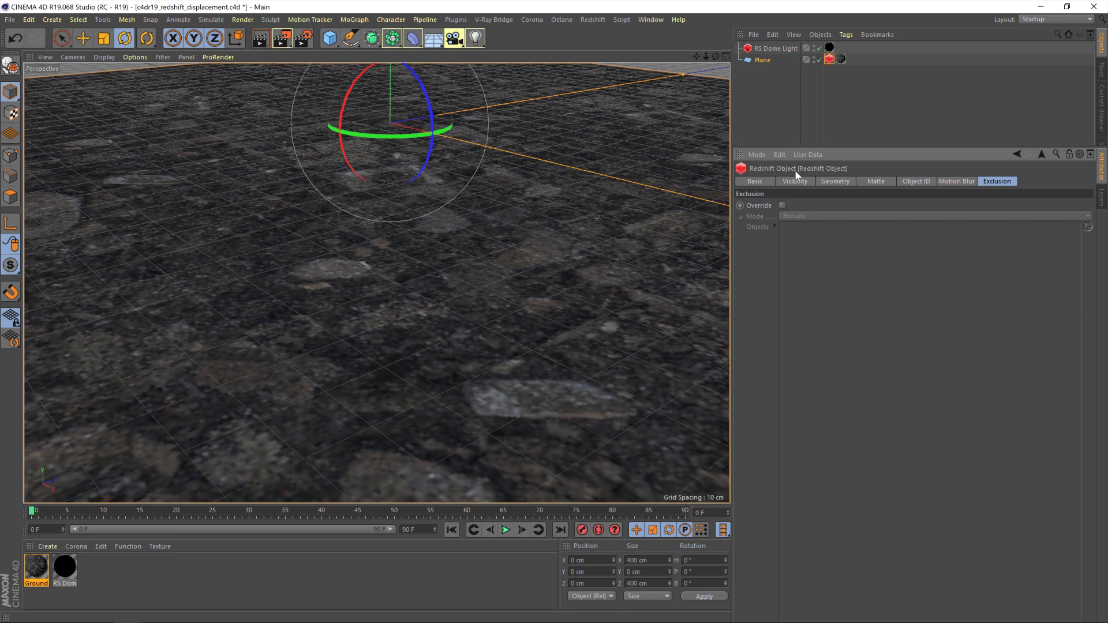
Enable geometry Override, Tessellation and Displacement on the tag, then render to the Picture Viewer.
click(837, 181)
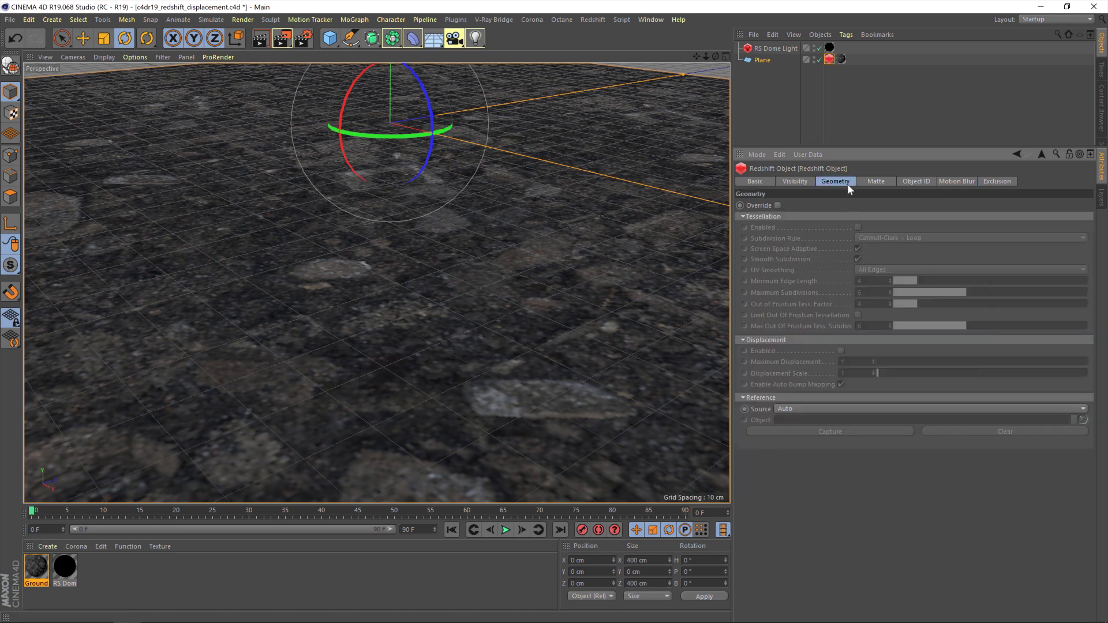
click(777, 205)
click(857, 228)
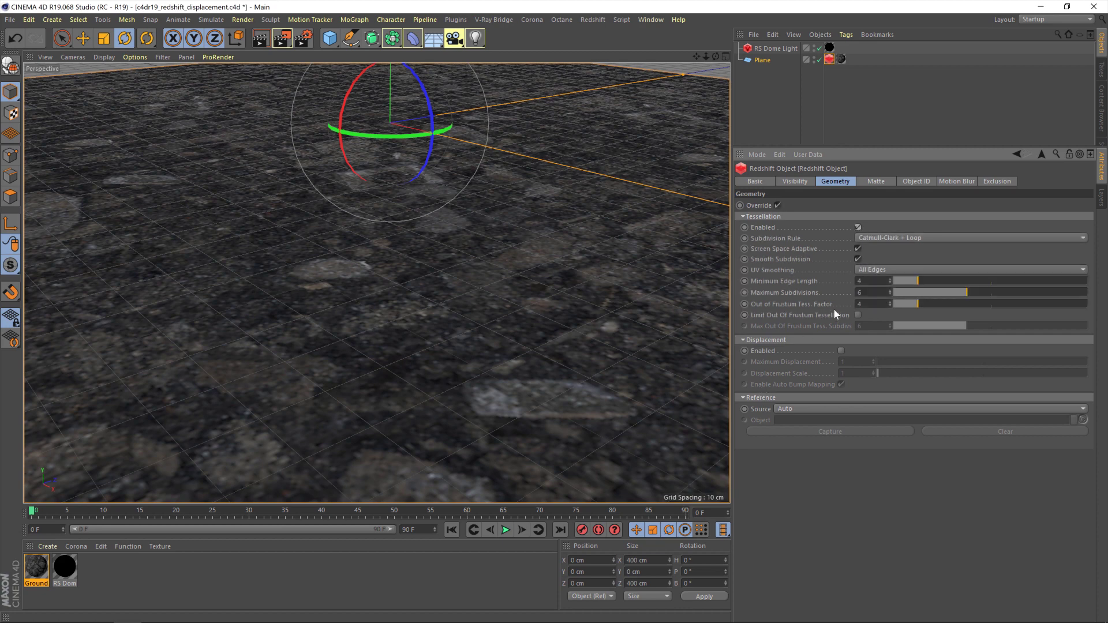
click(841, 351)
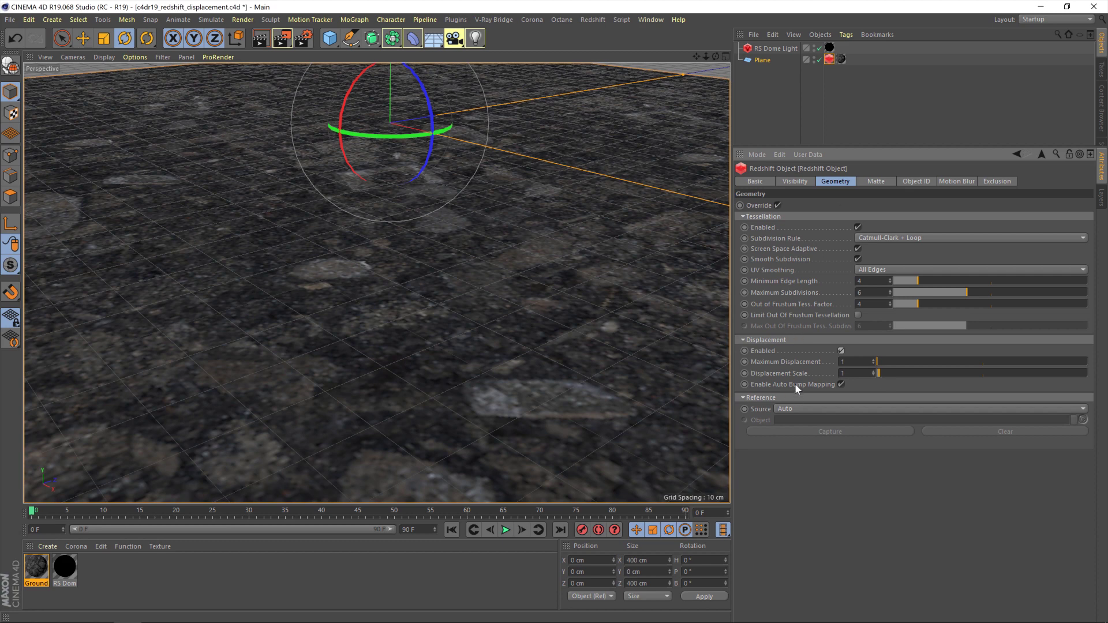
click(285, 40)
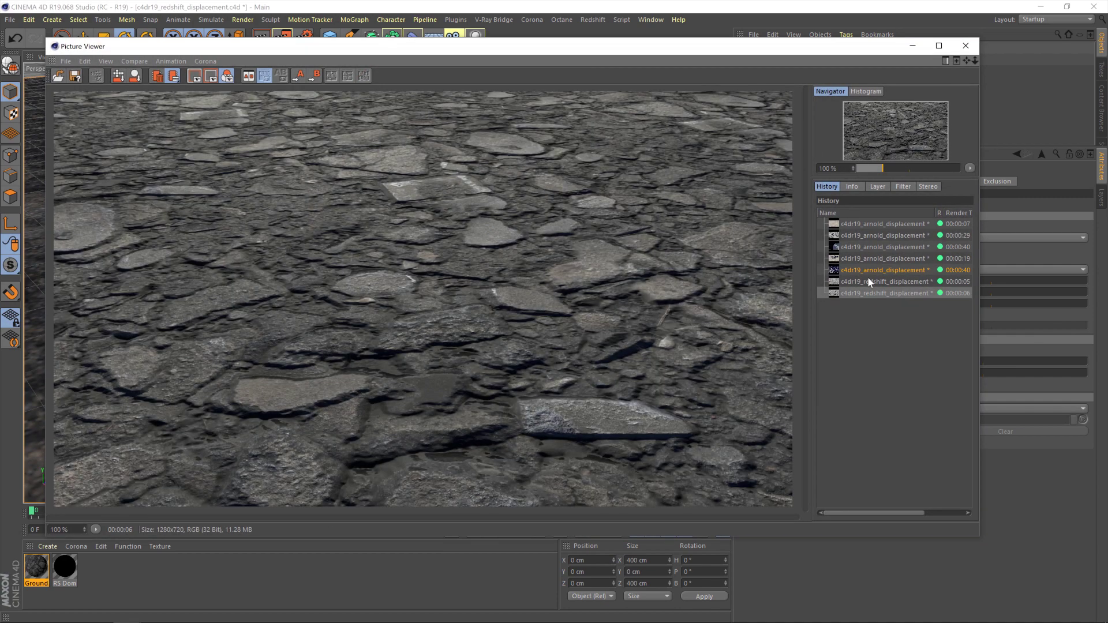
Flip between the new and previous Redshift renders in the history, then minimize the Picture Viewer.
key(Up)
key(Down)
key(Up)
key(Down)
click(860, 282)
click(860, 294)
click(860, 283)
click(861, 294)
key(Up)
key(Down)
click(912, 46)
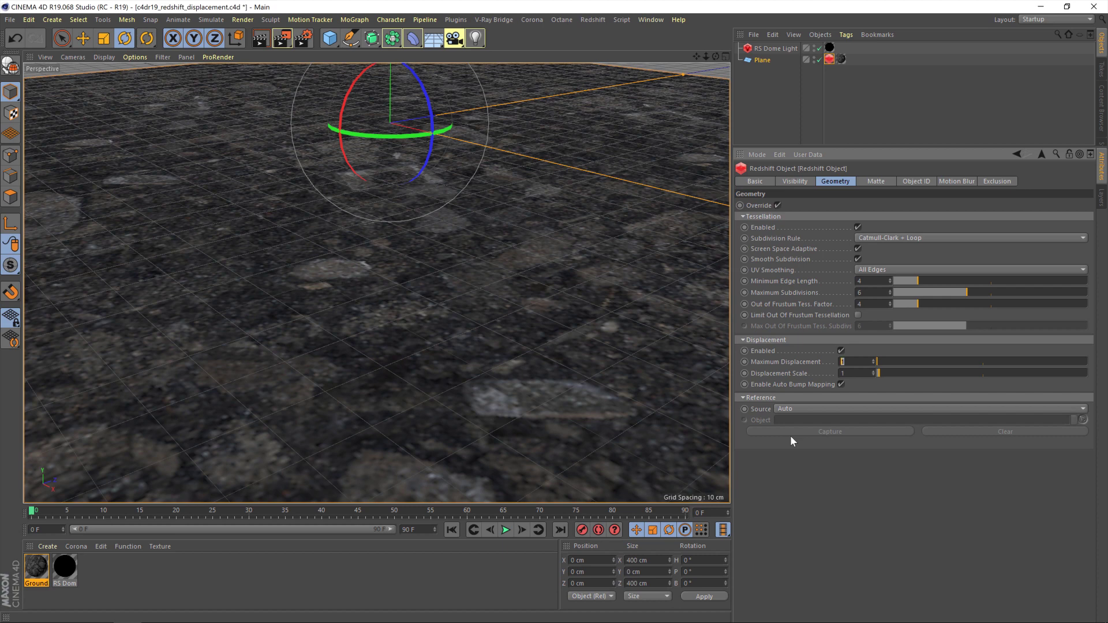
Set Maximum Displacement to 50 and Displacement Scale to 20.
text(50)
key(Return)
key(Tab)
text(20)
key(Return)
Render the stronger displacement, compare it with the previous render, and close the Picture Viewer.
click(290, 44)
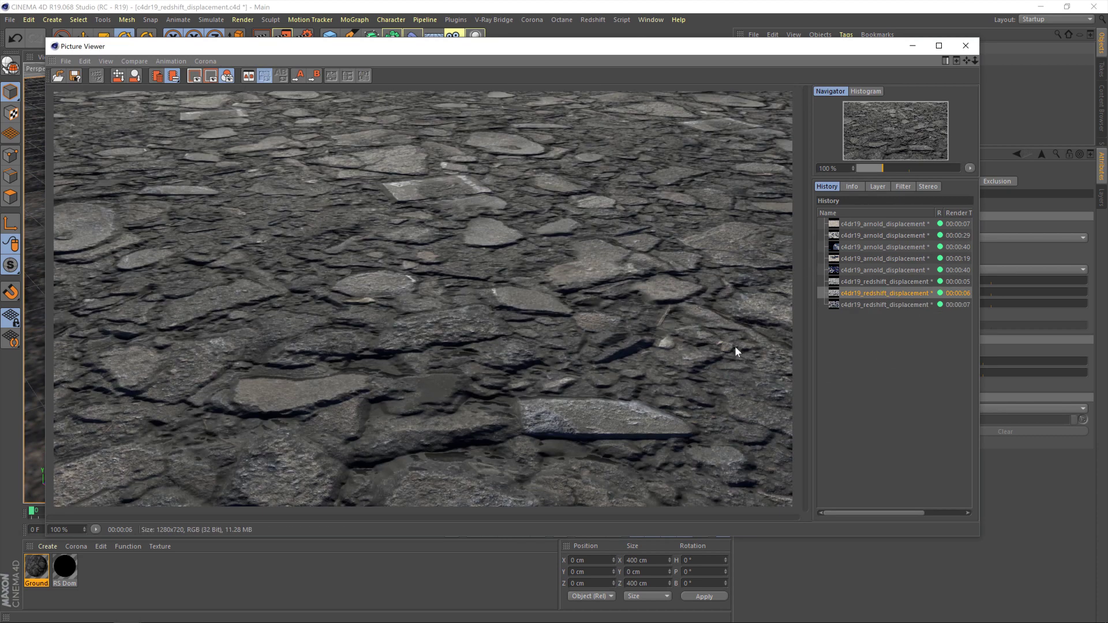
click(866, 304)
click(860, 293)
click(862, 304)
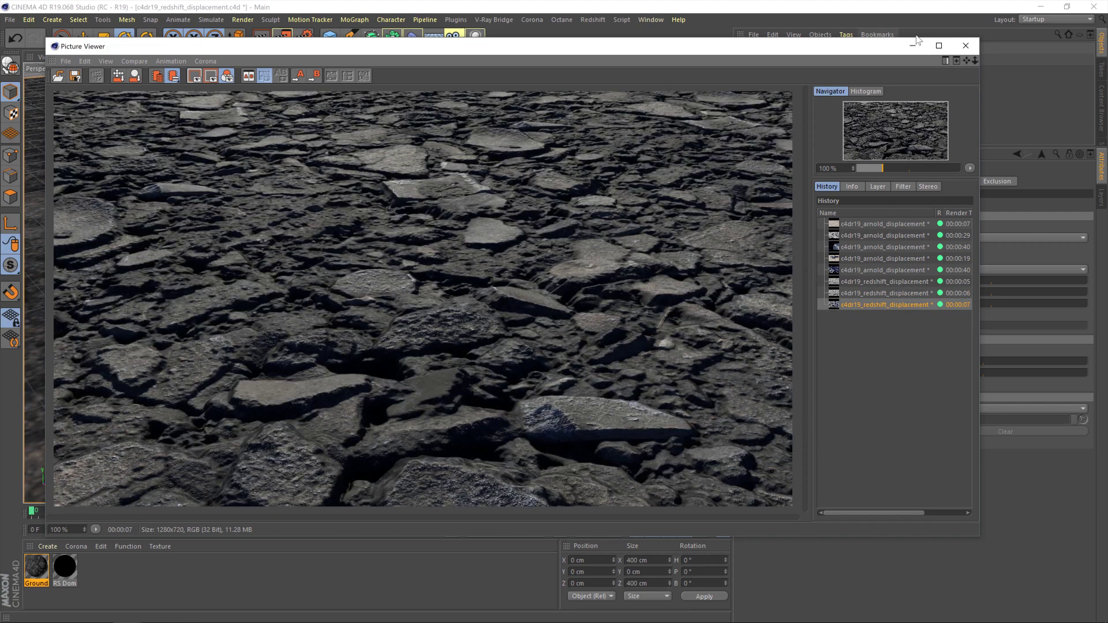
click(965, 45)
Set Maximum Displacement to 100 and Displacement Scale to 50.
text(1000)
key(BackSpace)
key(Tab)
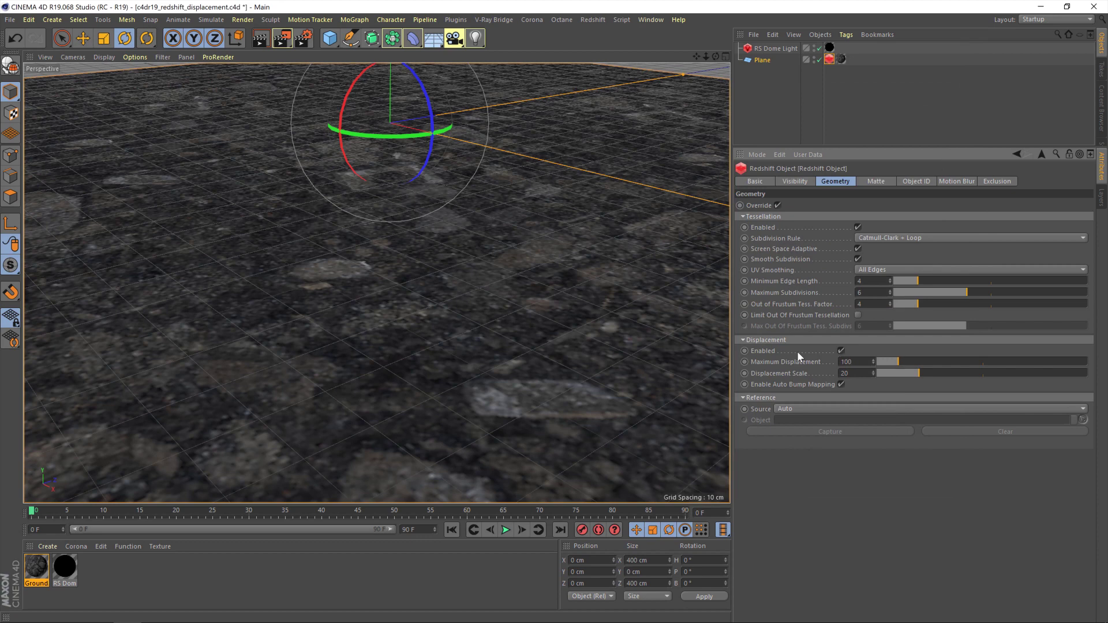
text(50)
key(Return)
Set Minimum Edge Length to 2 and Maximum Subdivisions to 9, then render.
click(889, 290)
click(889, 289)
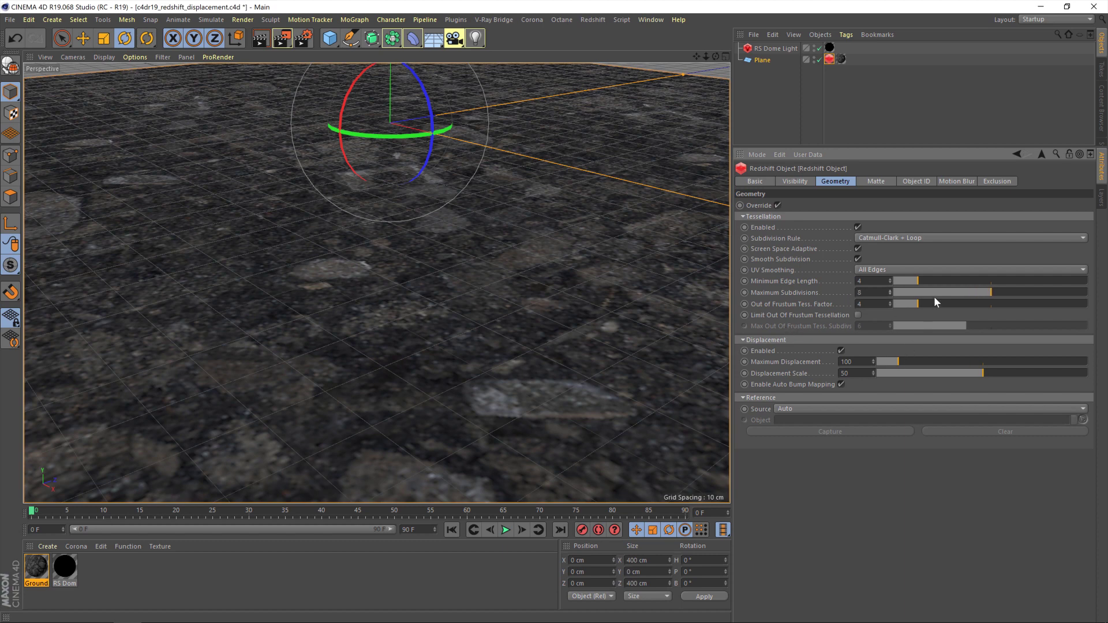
click(890, 279)
click(860, 281)
text(2)
key(Return)
key(Tab)
text(9)
key(Return)
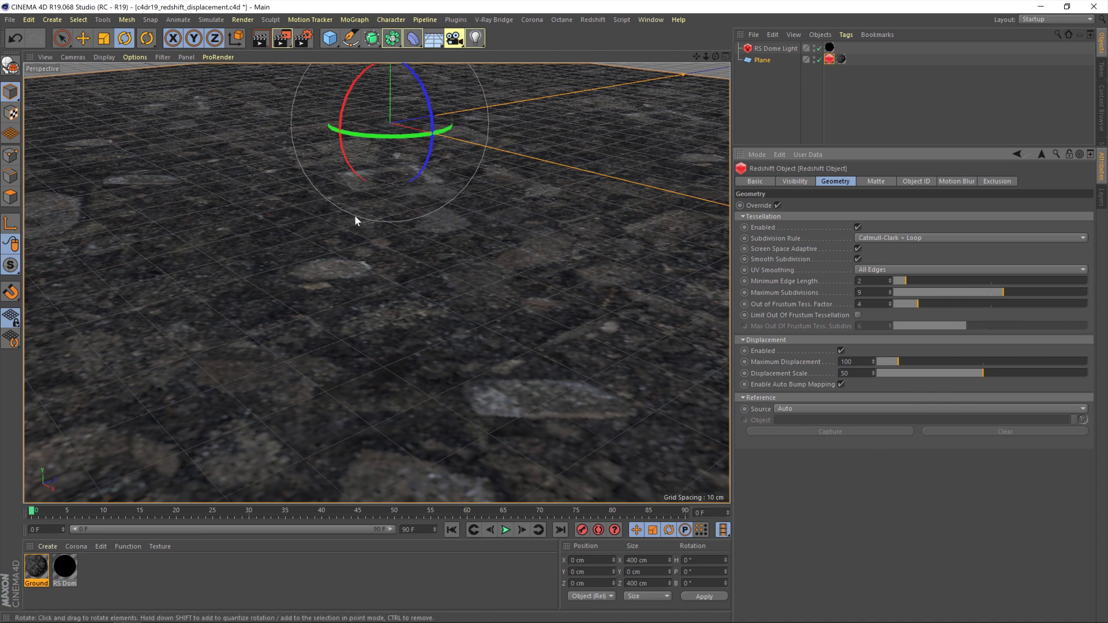
click(282, 38)
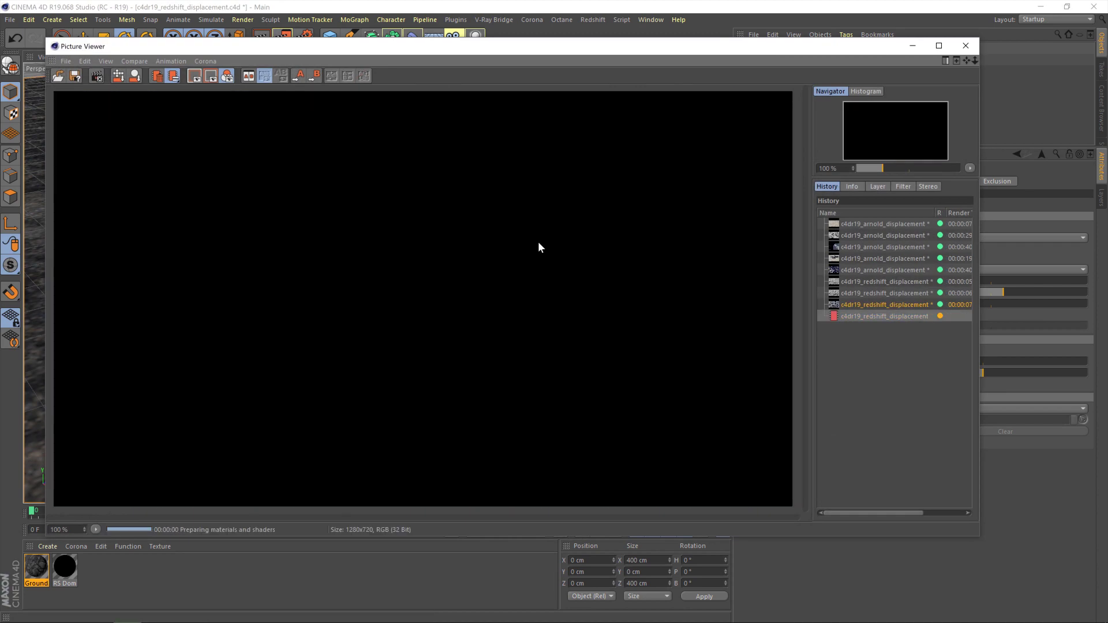